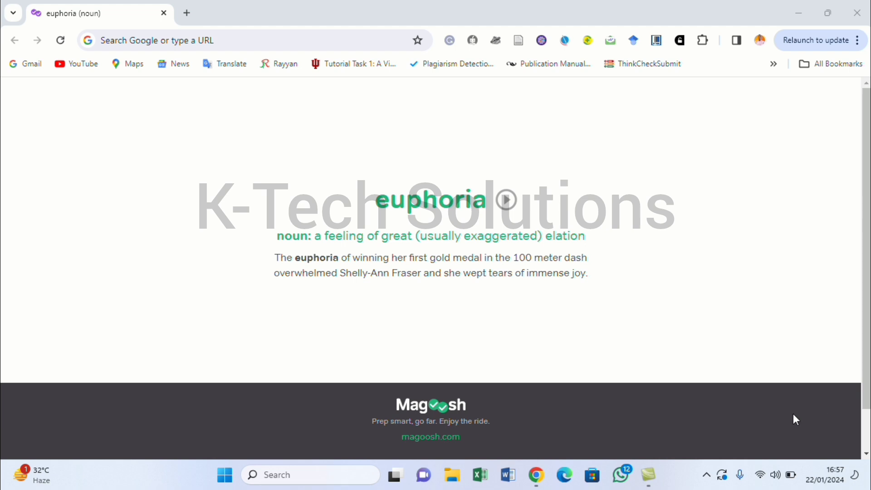
click(248, 41)
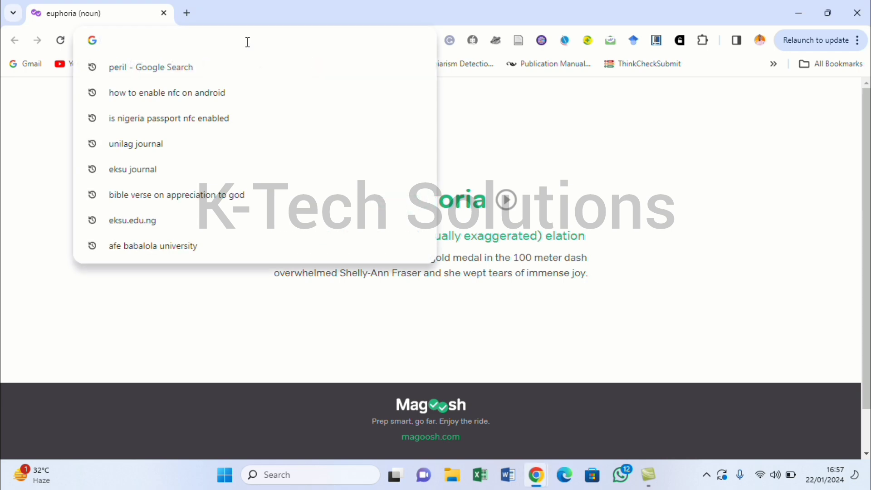
text(www)
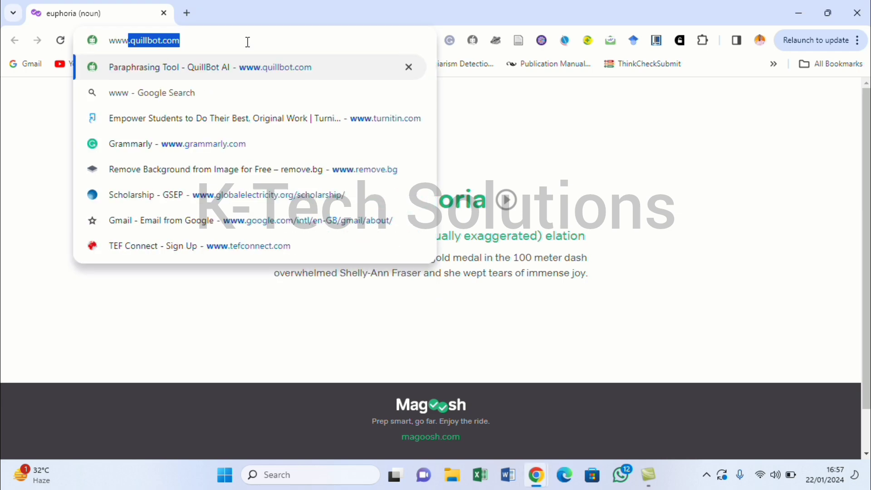
text(.gr)
key(Return)
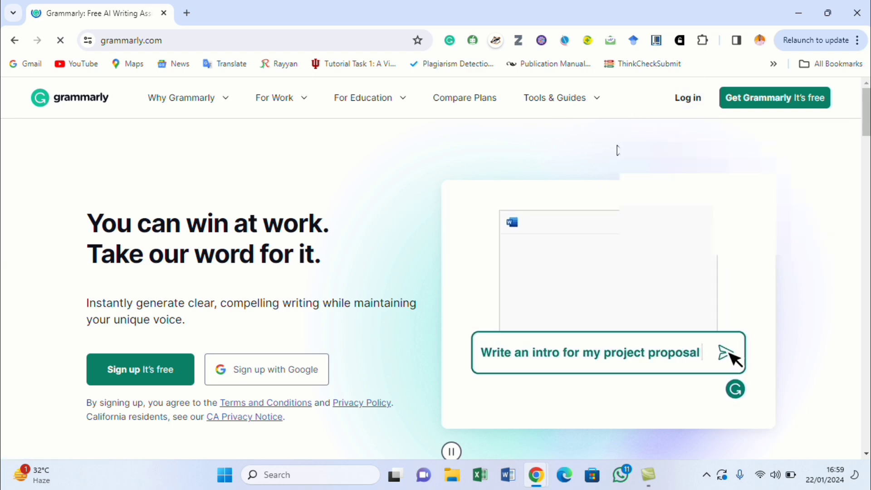
Step: Log in to Grammarly with a different account, filling in the saved account e-mail and password
click(686, 108)
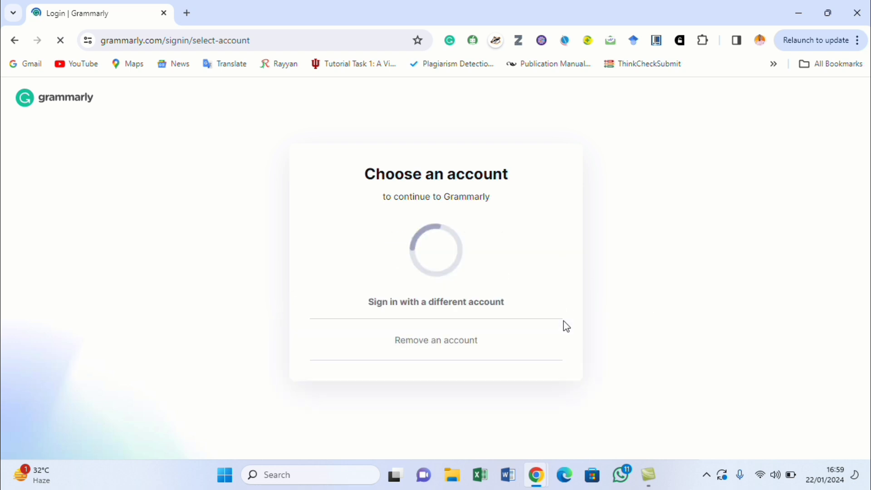
click(445, 304)
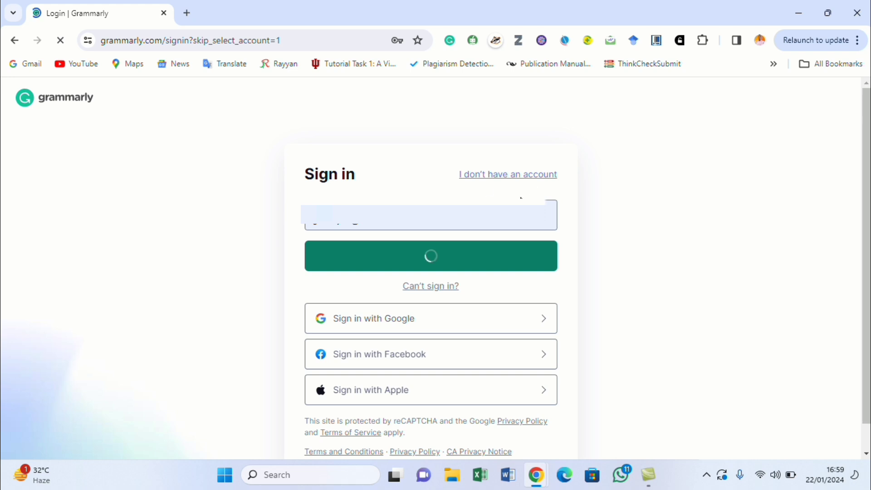
click(417, 228)
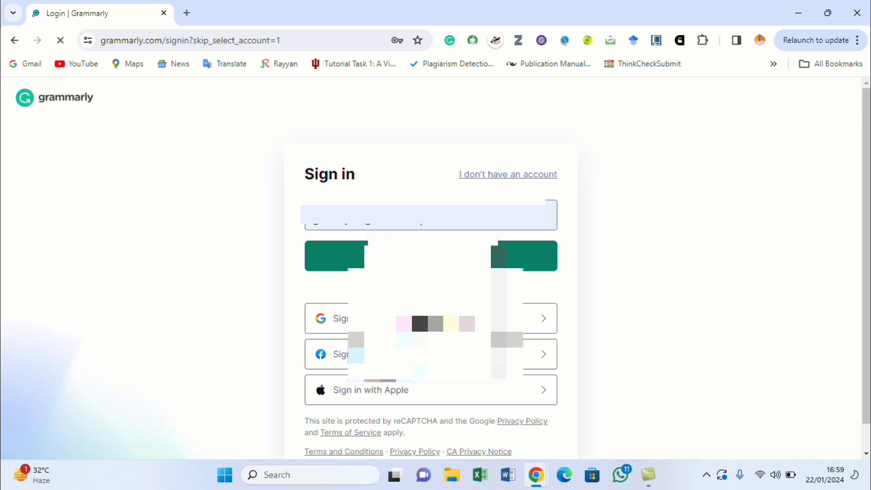
click(575, 223)
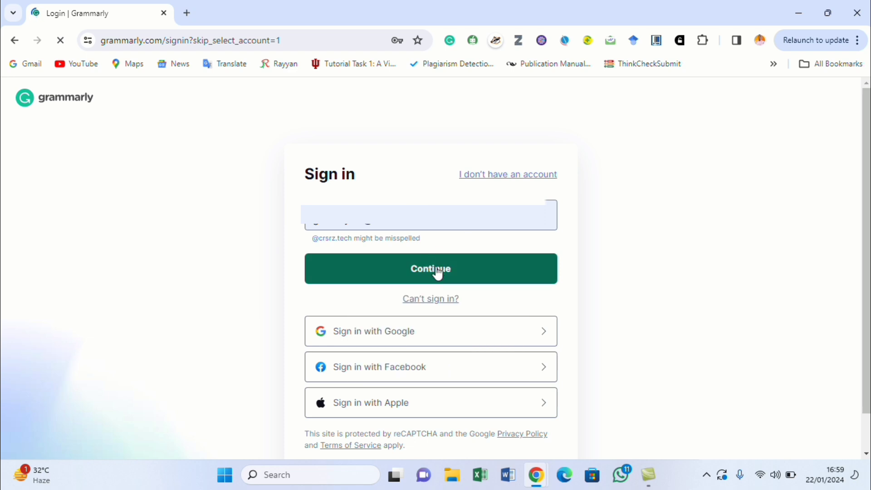
click(448, 268)
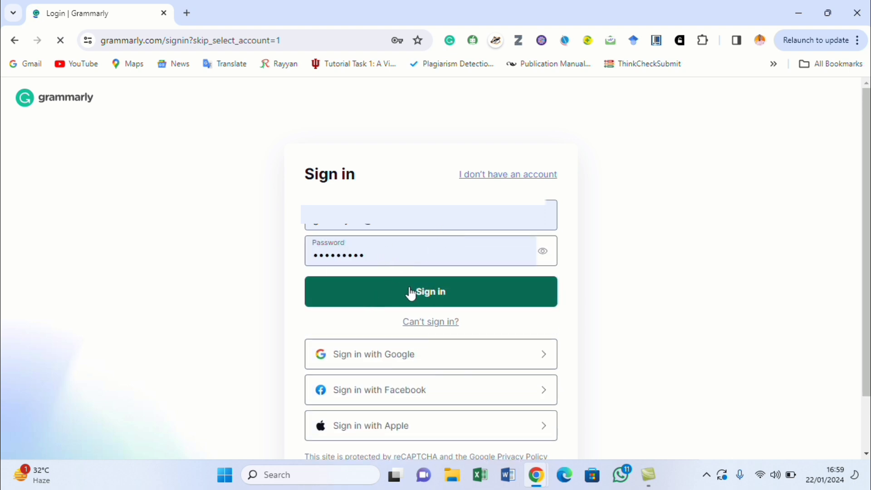
click(428, 292)
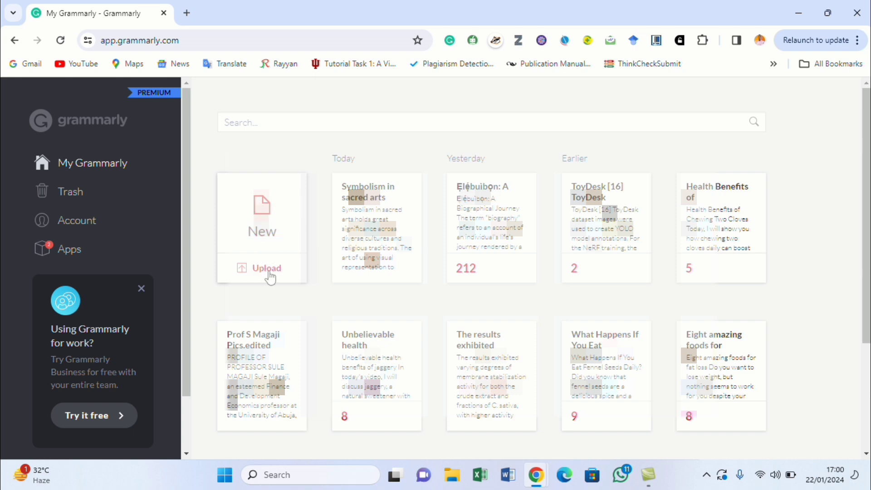
Step: Start a new Grammarly document, then copy the Background to Study text through the end of page 5 from PRACTICE FILE in Word
click(271, 231)
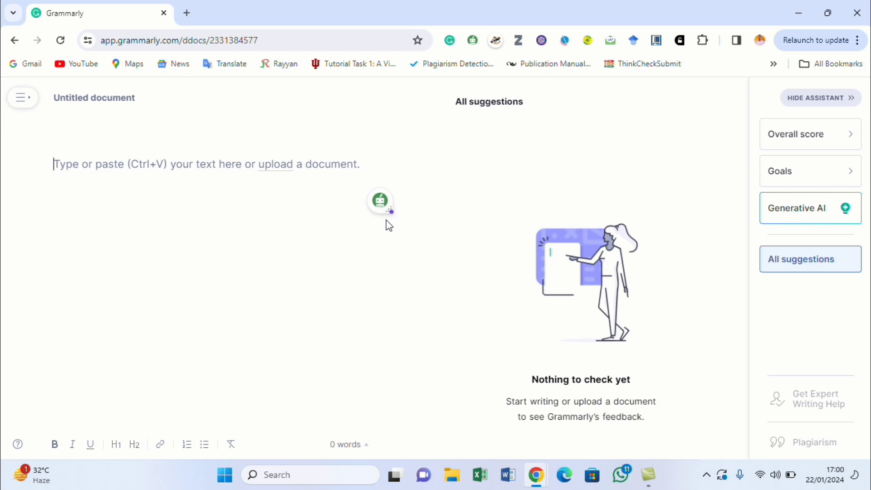
key(alt+Tab)
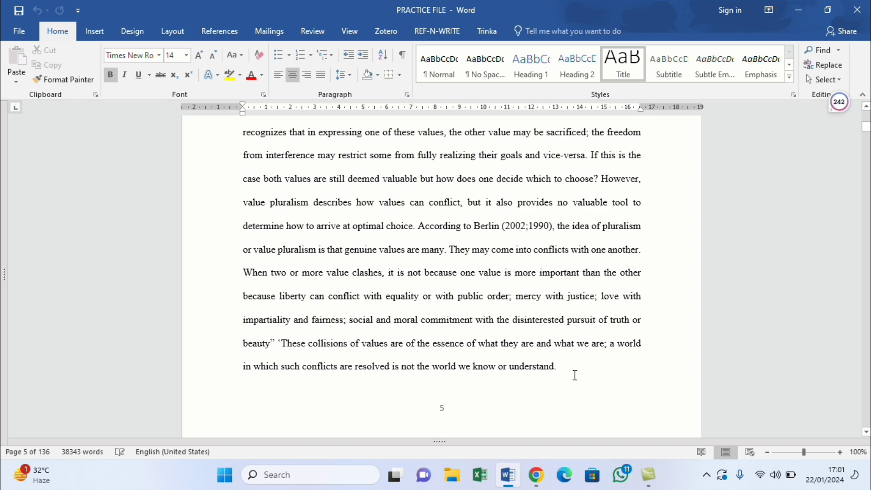
click(564, 371)
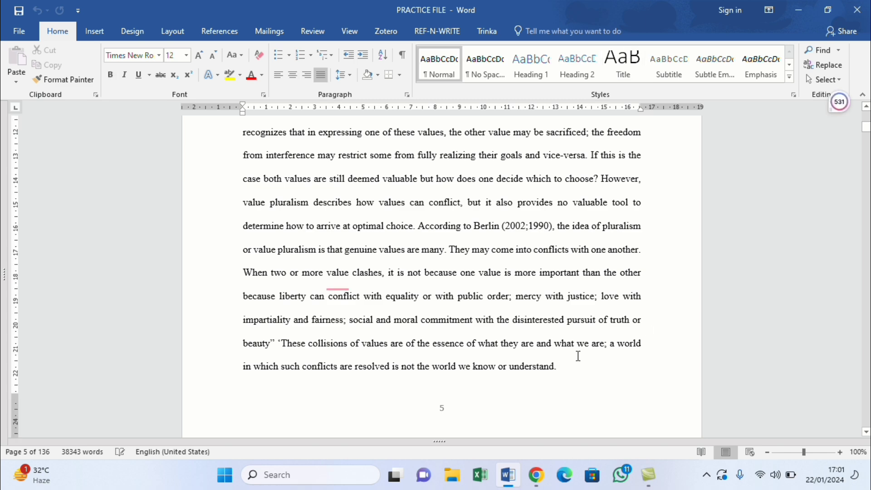
drag(567, 366, 244, 251)
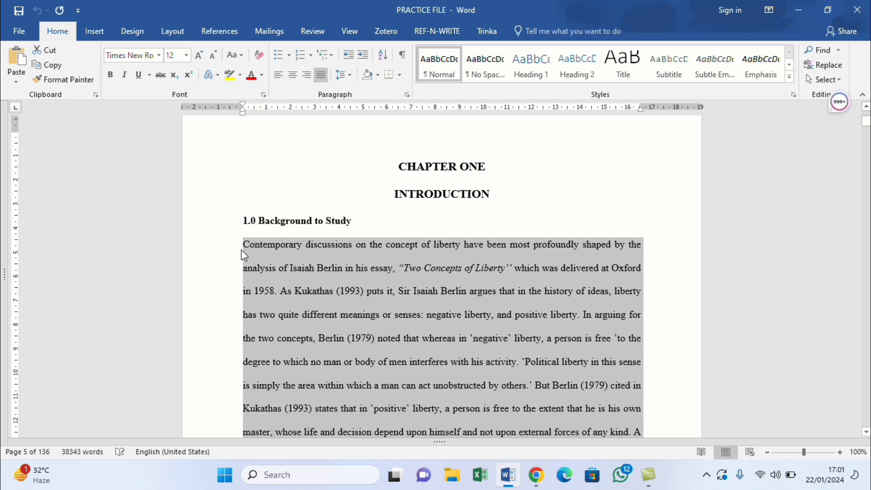
Step: Switch back to Grammarly in Chrome and paste the copied text into the empty untitled document
mouse_move(546, 484)
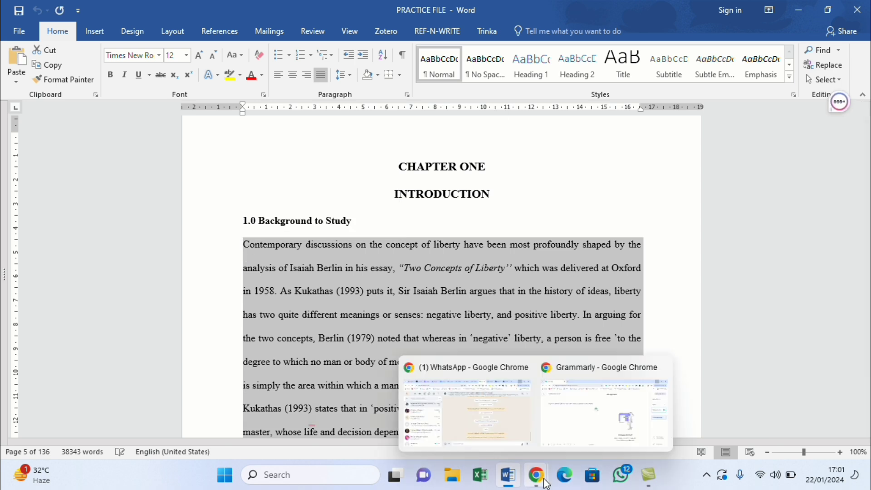
click(580, 434)
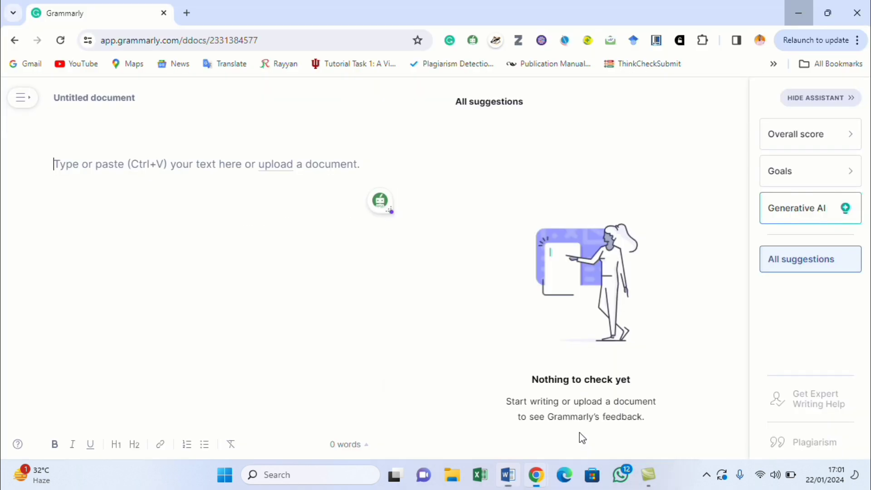
right_click(276, 249)
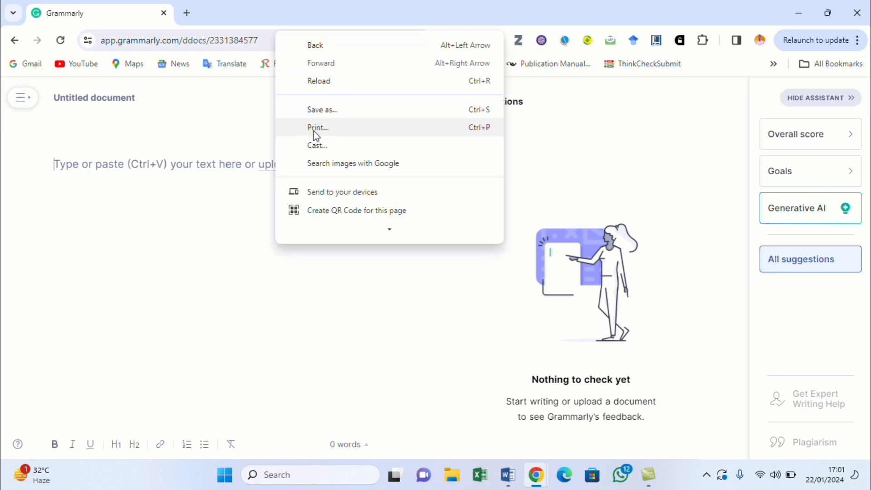
click(172, 155)
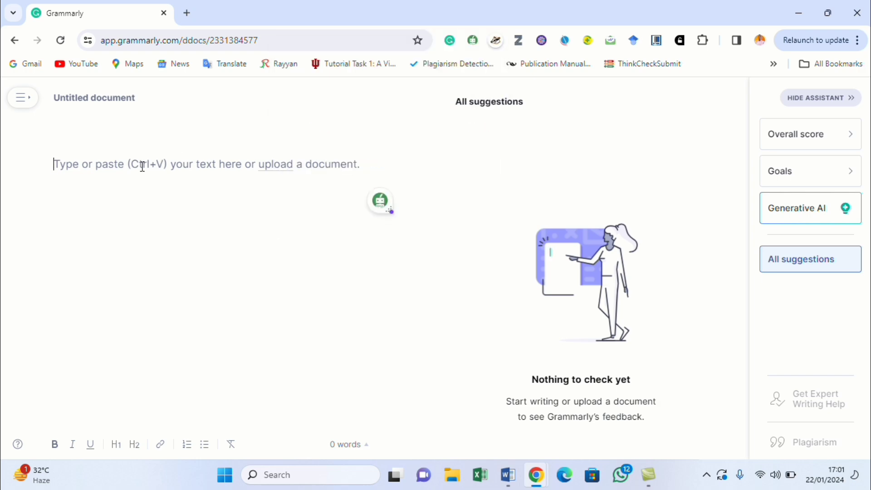
key(ctrl+v)
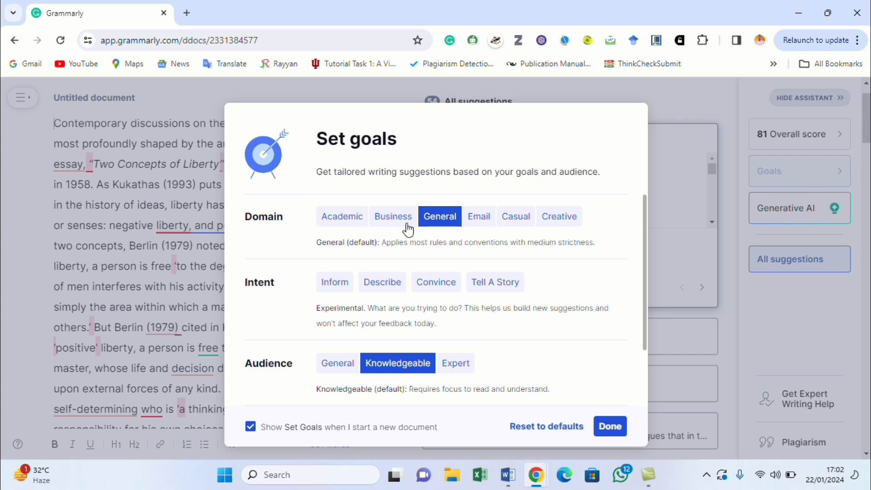
Step: Set the document's writing goals to the Academic domain, Report type and APA format, and apply them
click(337, 221)
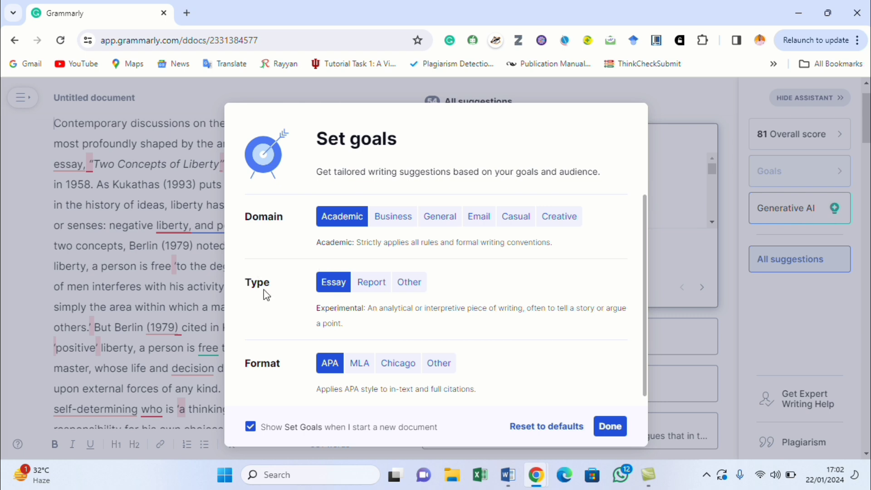
click(371, 282)
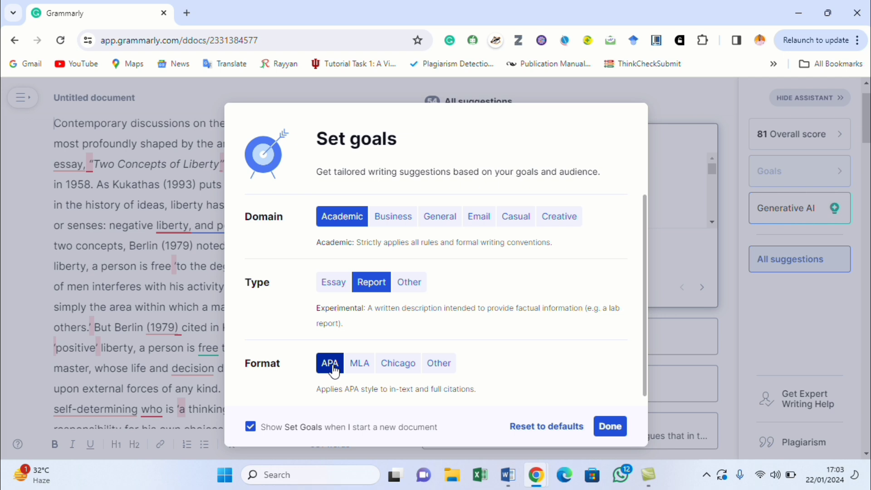
click(362, 367)
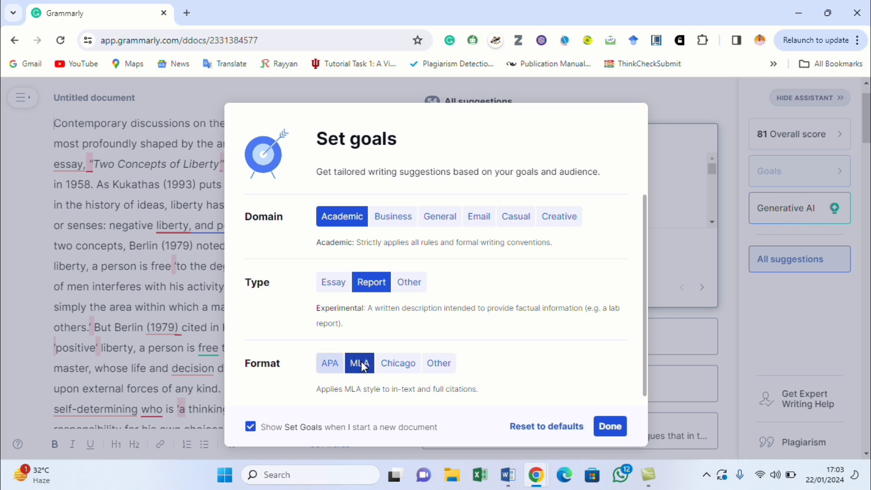
click(336, 370)
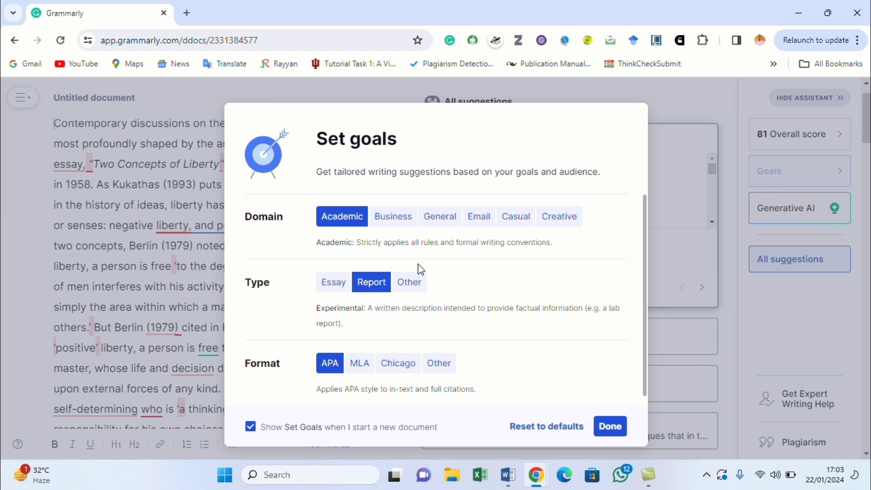
click(610, 430)
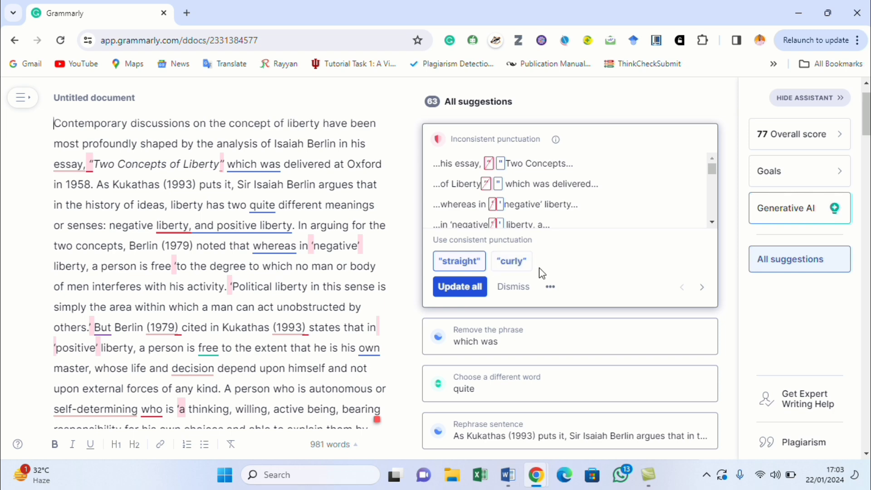
Step: Make all inconsistent quotation marks in the text curly
click(516, 273)
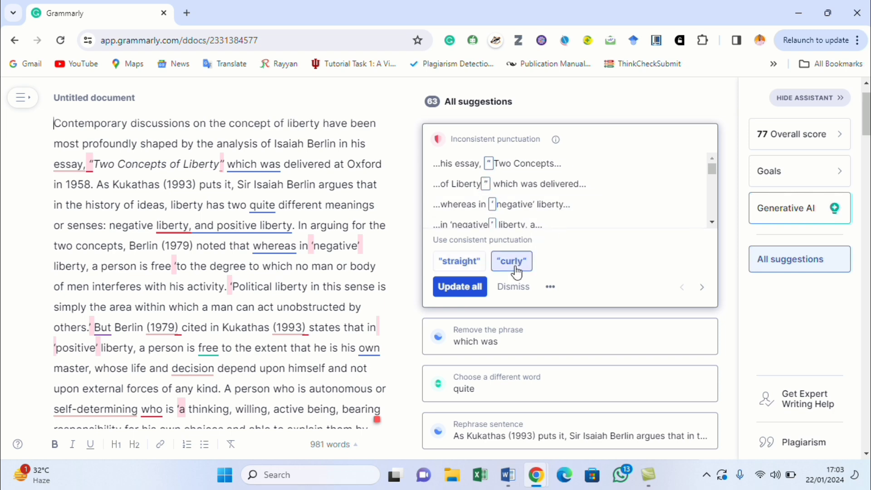
click(456, 294)
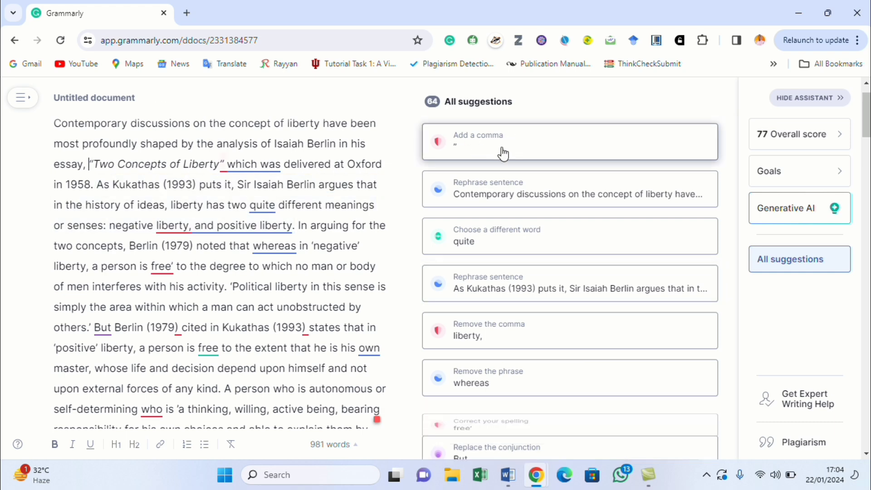
Step: Accept the suggestions to add a comma after “Two Concepts of Liberty” and remove the phrase "which was"
click(528, 147)
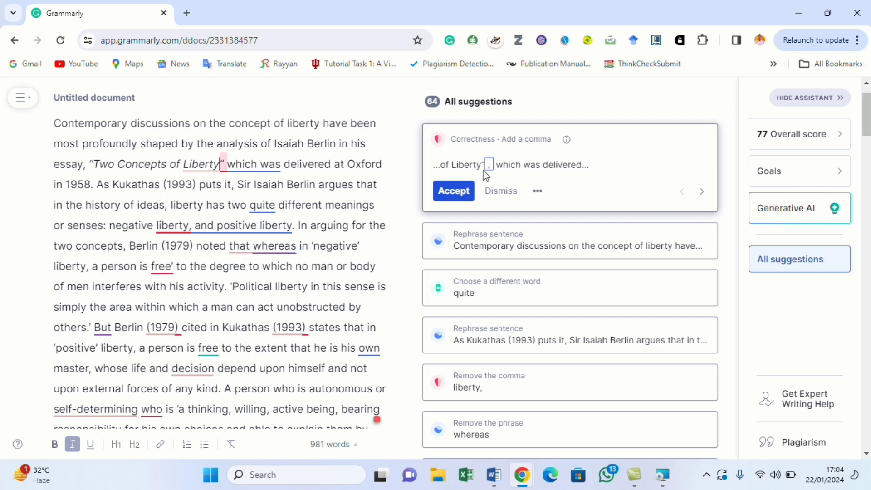
click(456, 192)
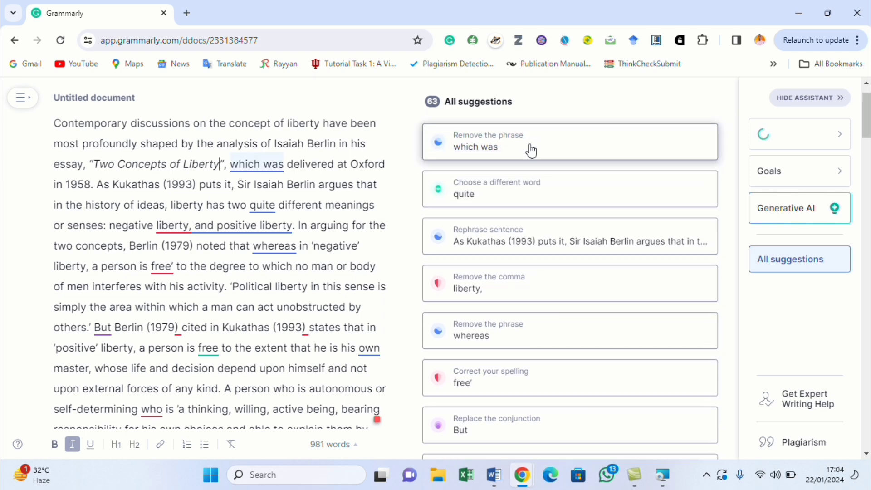
click(508, 148)
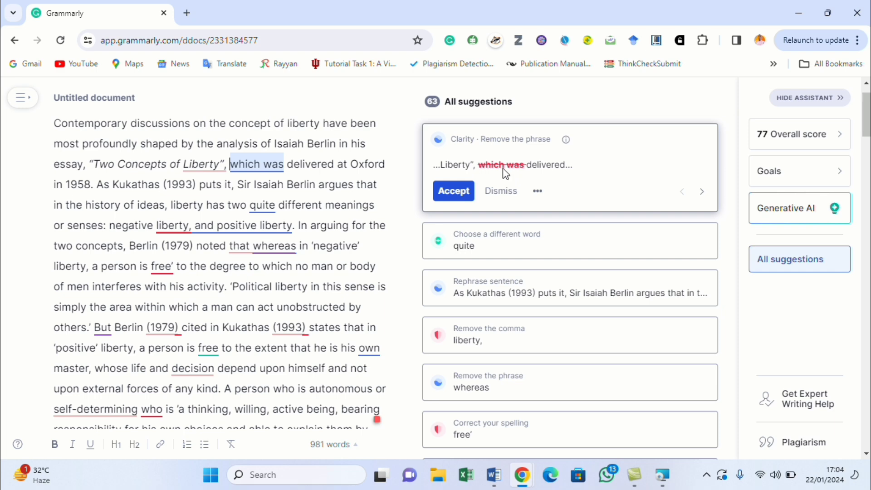
click(452, 193)
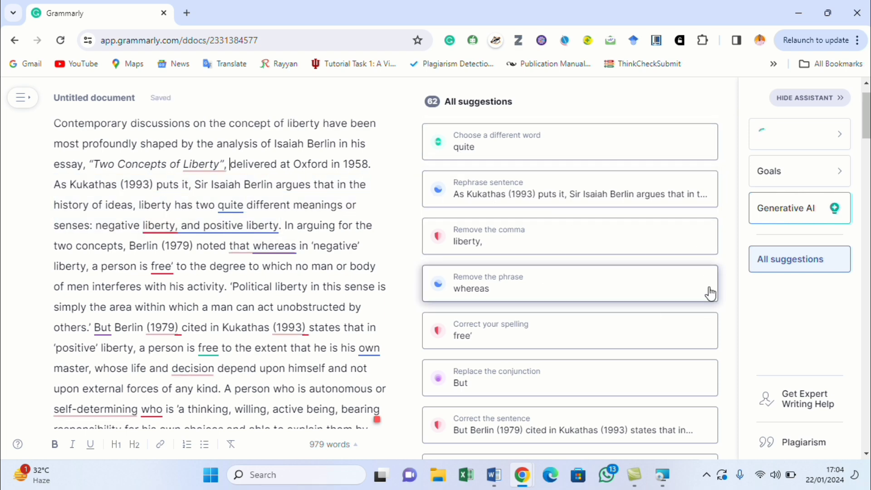
Step: Filter the suggestions to the Correctness category and return to the start of its list
mouse_move(787, 273)
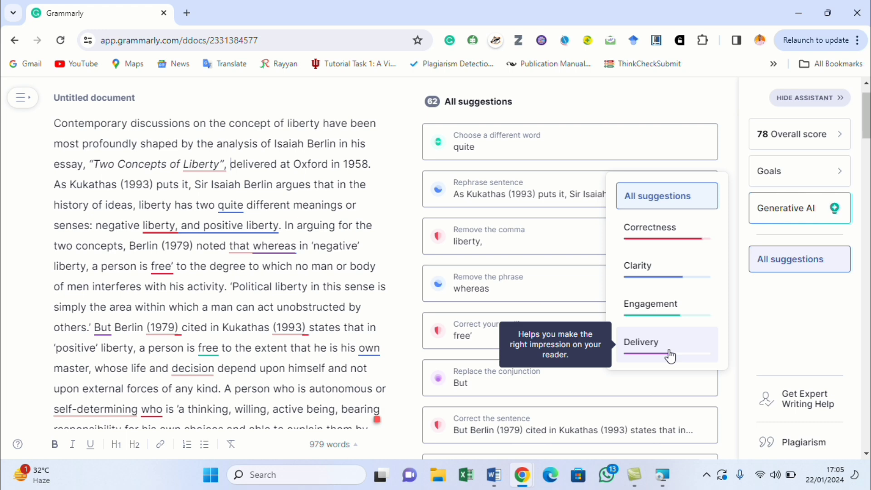
click(676, 238)
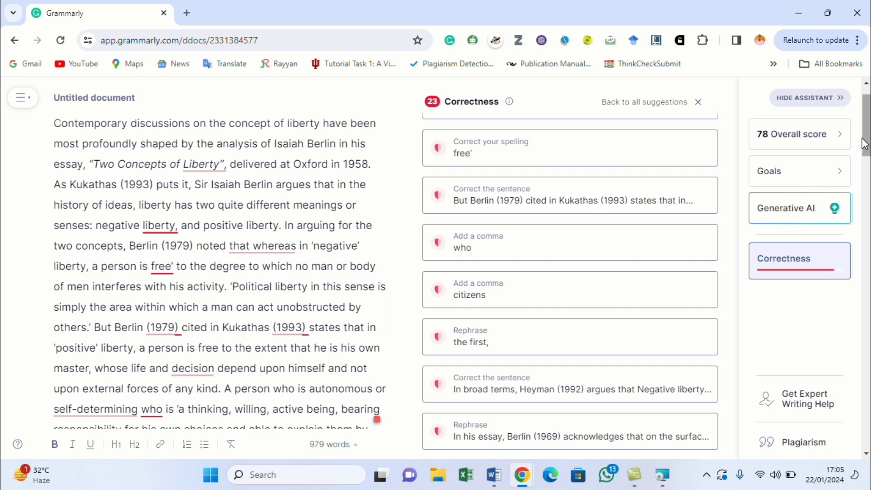
scroll(866, 145, up, 1)
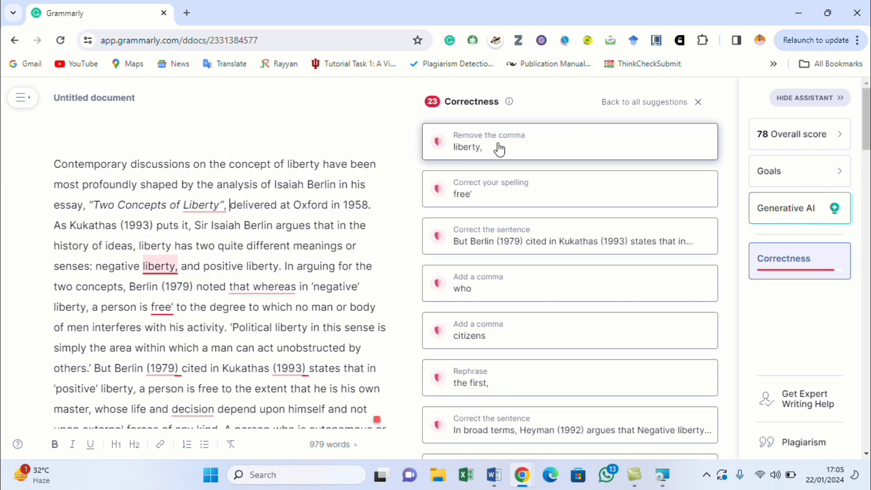
Step: Accept the Correctness suggestions to remove the comma after "negative liberty" and correct "free'" to "free"
click(474, 145)
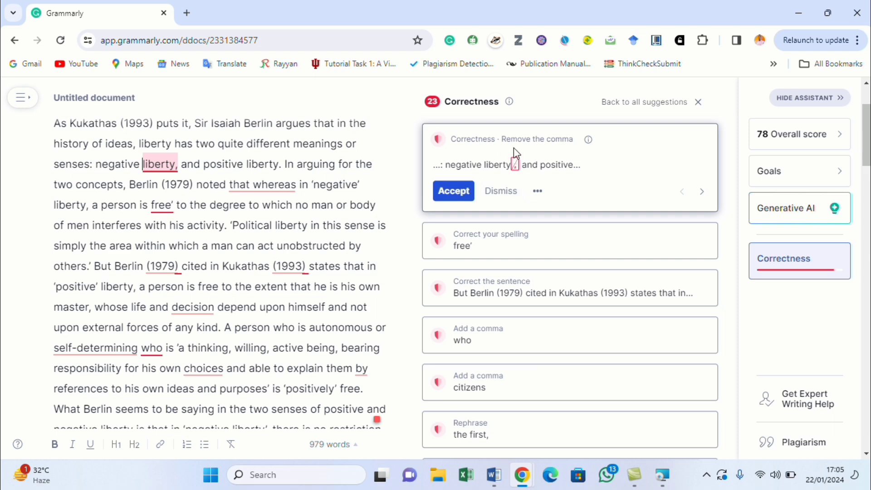
click(454, 191)
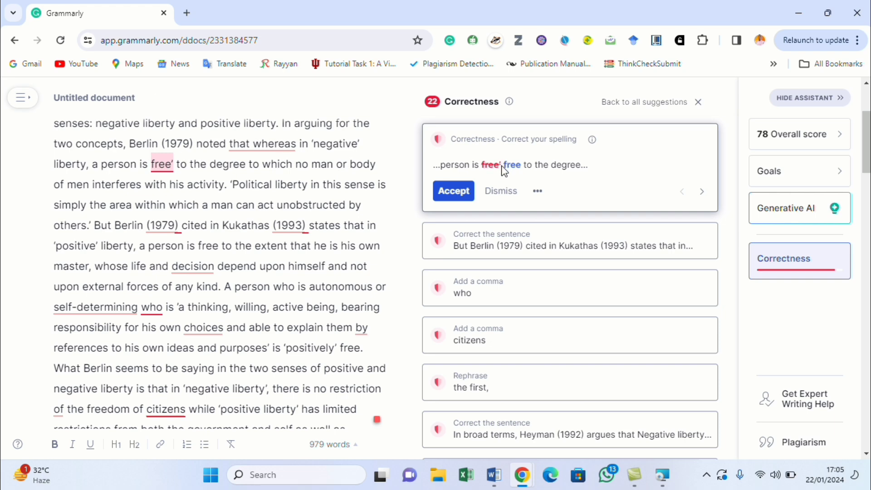
click(456, 193)
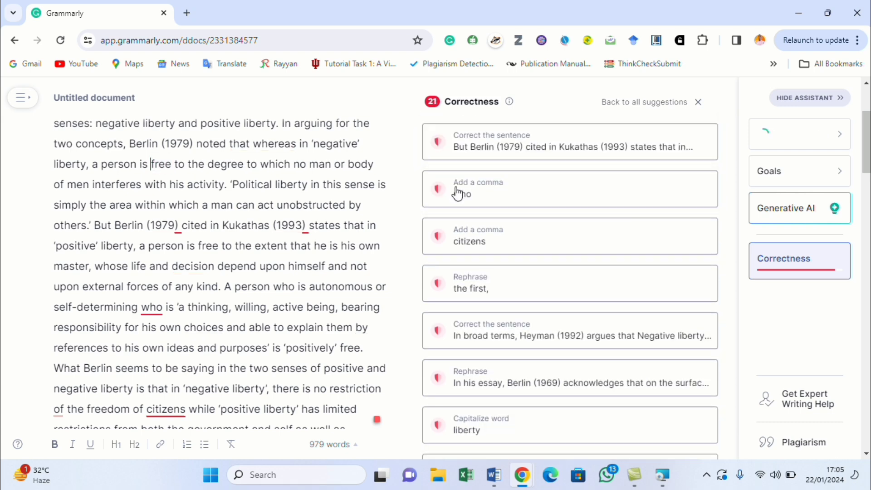
Step: Accept the Correctness suggestions adding commas around “cited in Kukathas (1993)”, before “who is” and after “freedom of citizens”
click(493, 150)
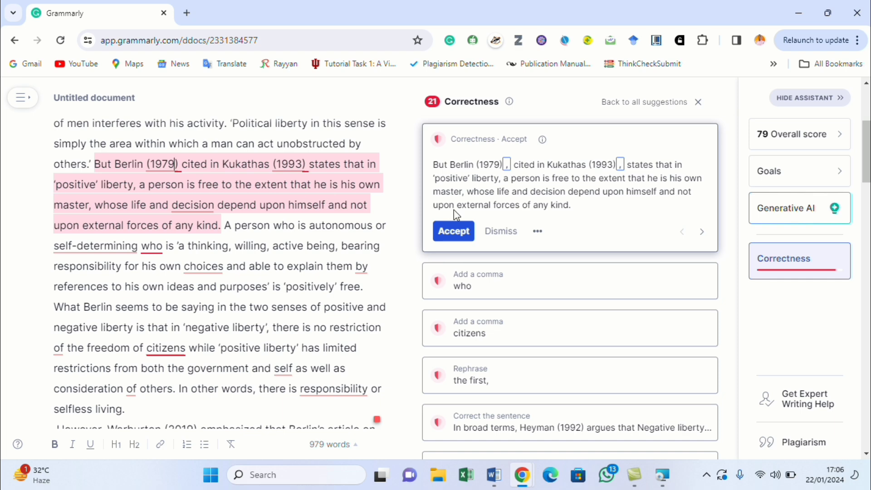
click(453, 233)
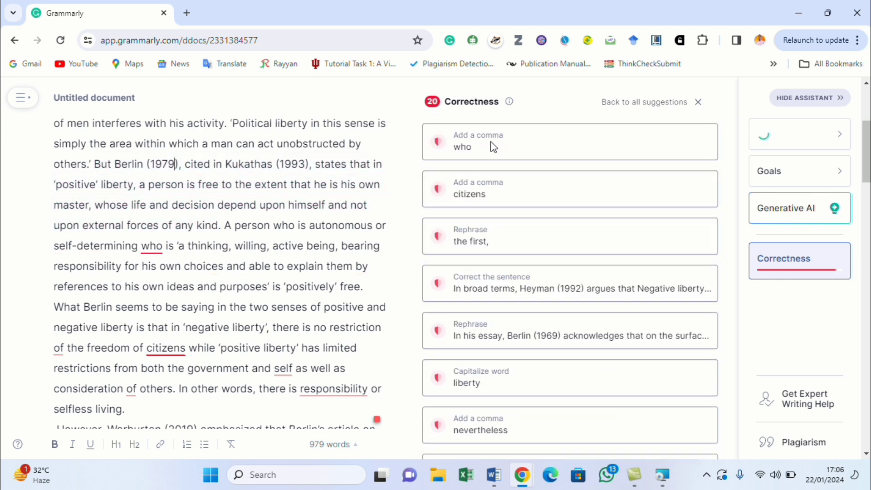
click(494, 139)
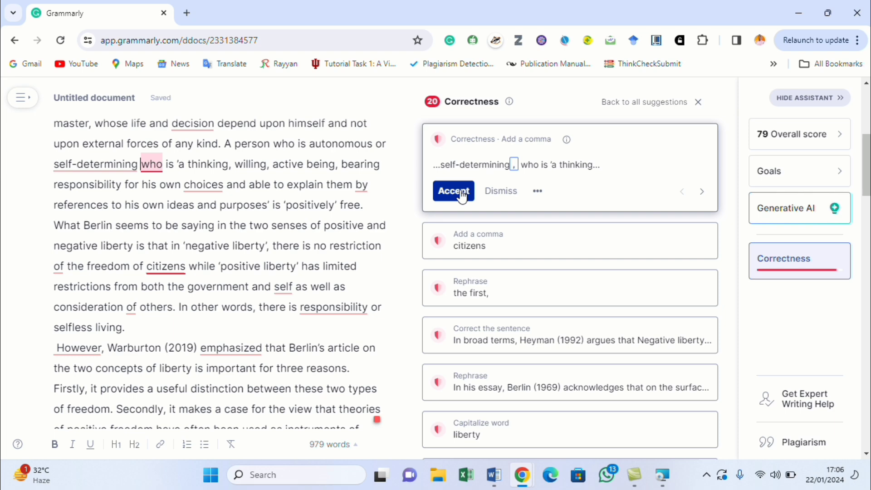
click(461, 194)
click(499, 156)
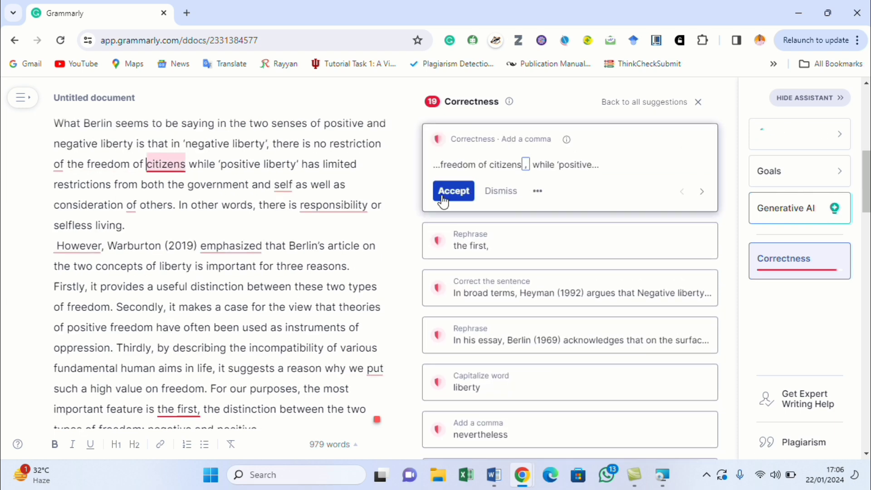
click(455, 195)
Step: Accept the suggestions to remove "the first," and add the missing commas to the "In broad terms" sentence
click(522, 157)
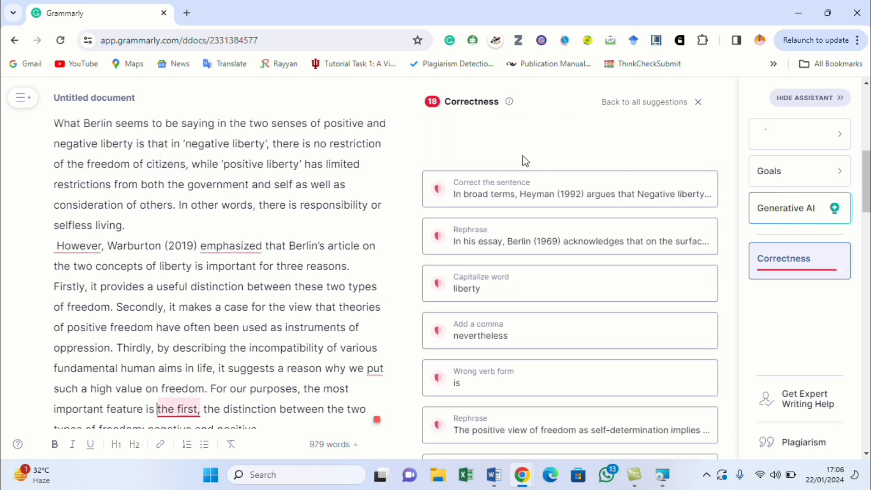
click(450, 198)
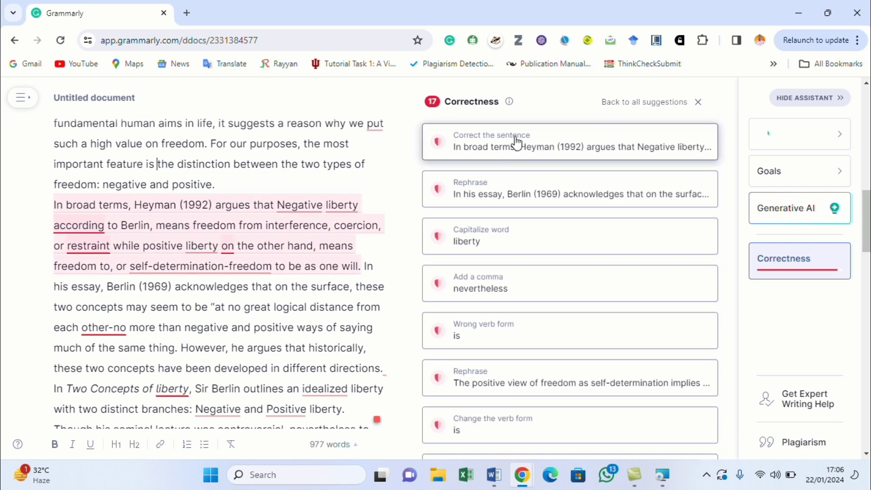
click(516, 137)
click(456, 231)
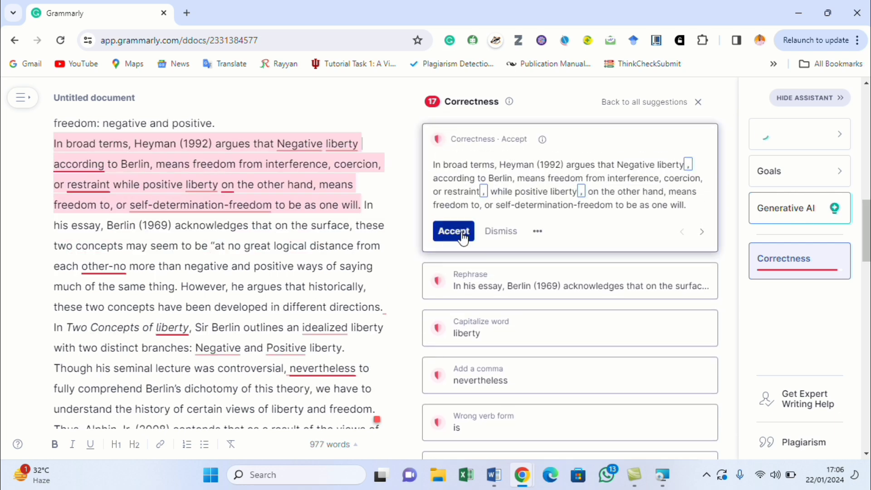
Step: Accept the suggestions to change "other-no" to "other- no" and capitalize "Liberty" in the unquoted title "Two Concepts of liberty"
click(561, 165)
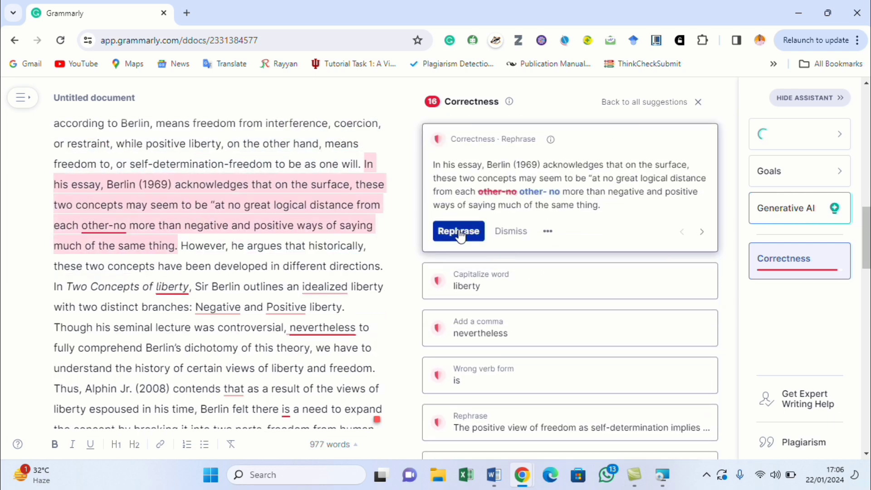
click(459, 230)
click(503, 148)
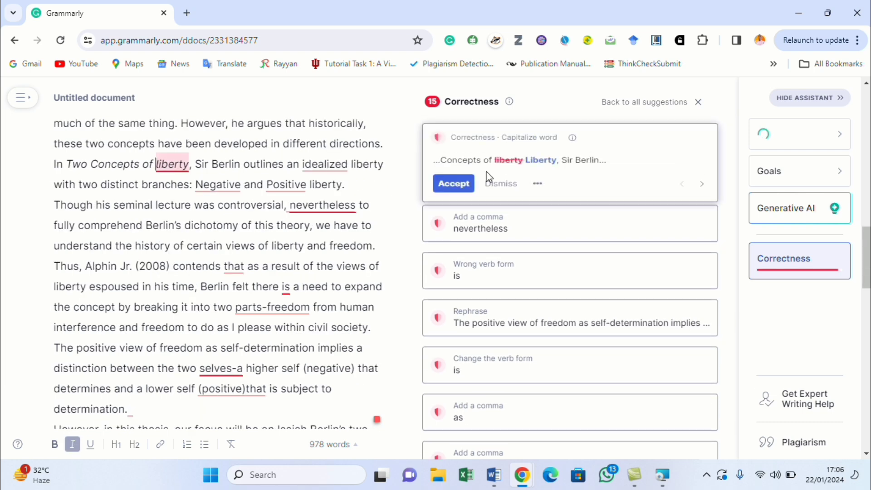
click(453, 204)
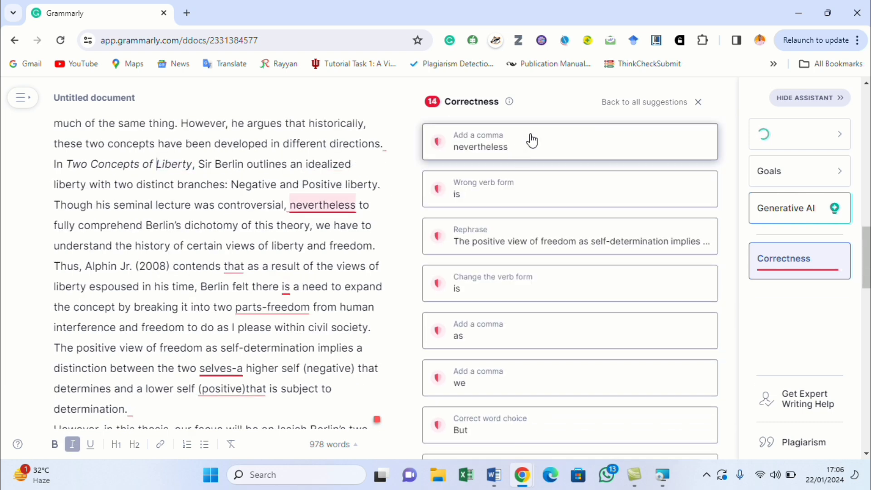
Step: Accept the suggestions to add a comma after "nevertheless" and change "is" to "was" in "Berlin felt there is a need"
click(531, 140)
click(448, 205)
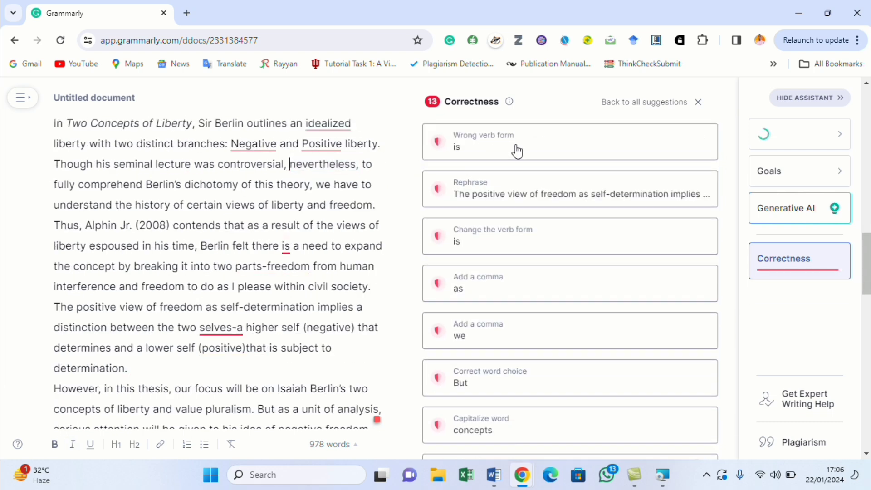
click(515, 150)
click(463, 195)
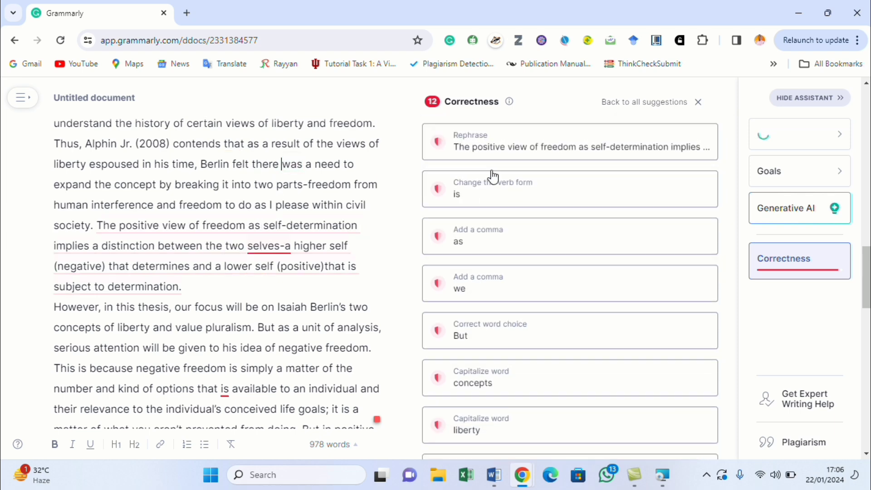
Step: Accept the suggestions to change "selves-a" to "selves- a" and "is" to "are" in "options that is available"
click(525, 151)
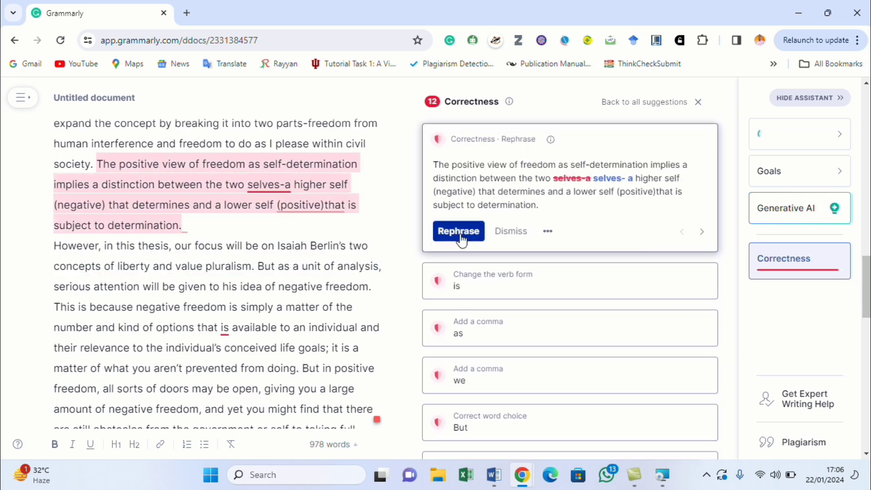
click(460, 230)
click(498, 151)
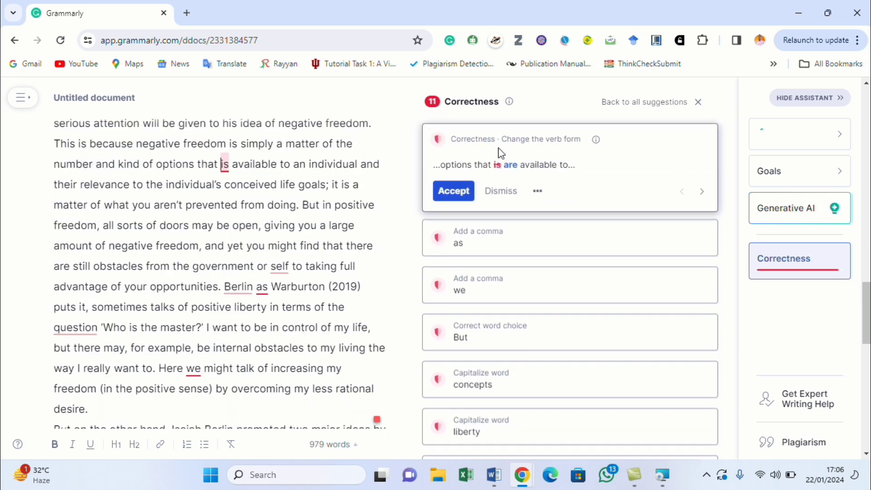
click(456, 192)
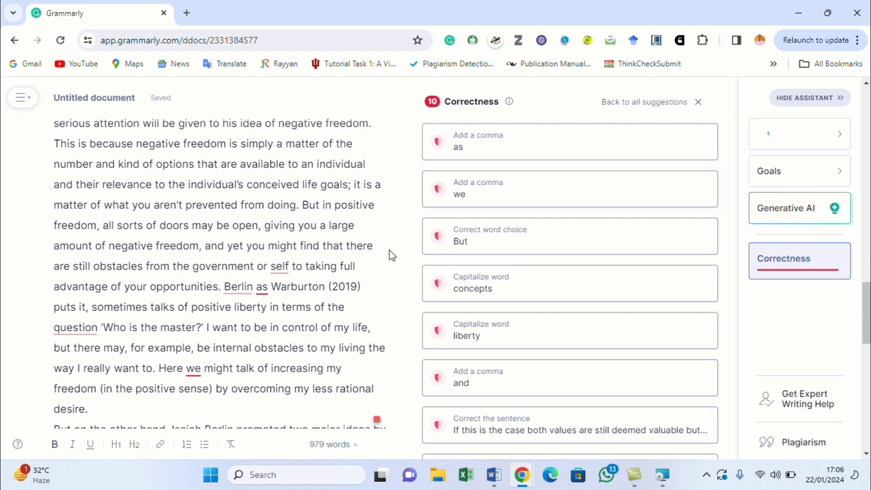
Step: Generate a "Make it sound academic" version of the "But on the other hand" paragraph with Generative AI, and close it without inserting it
key(Down)
key(Down)
key(Down)
key(Down)
key(Down)
key(Down)
key(Down)
key(Down)
key(Down)
key(Down)
key(Down)
key(Down)
key(Down)
key(Down)
key(Down)
key(Down)
key(Down)
key(Down)
key(Down)
key(Down)
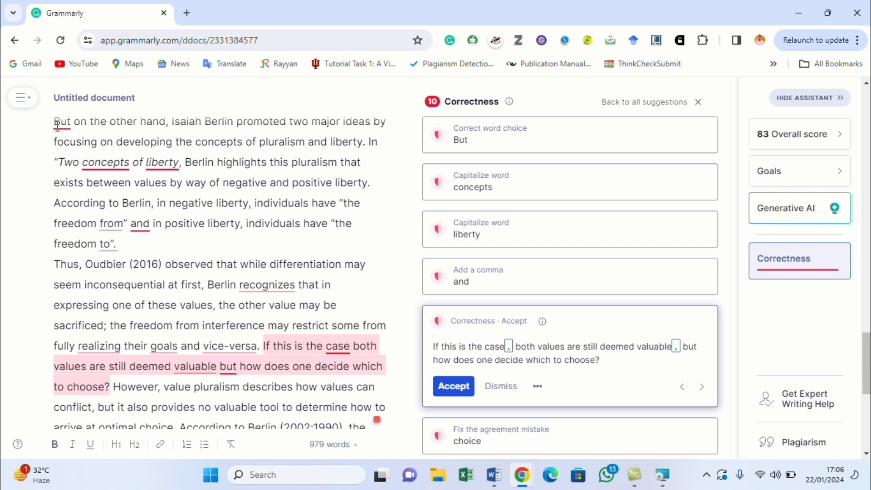
key(Up)
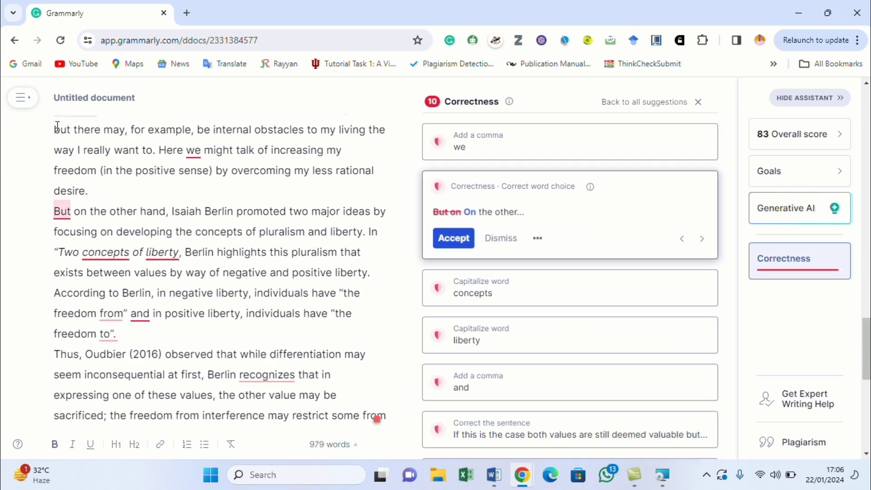
key(ctrl+shift+Down)
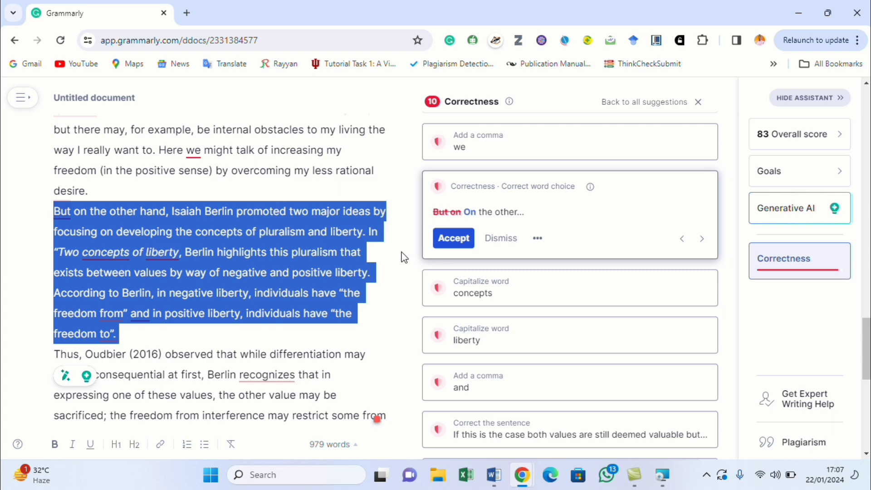
click(809, 223)
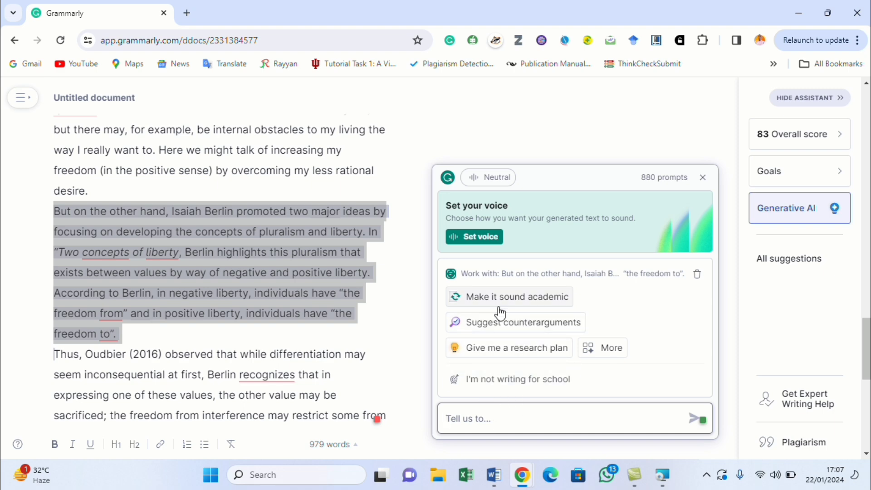
click(462, 425)
click(507, 298)
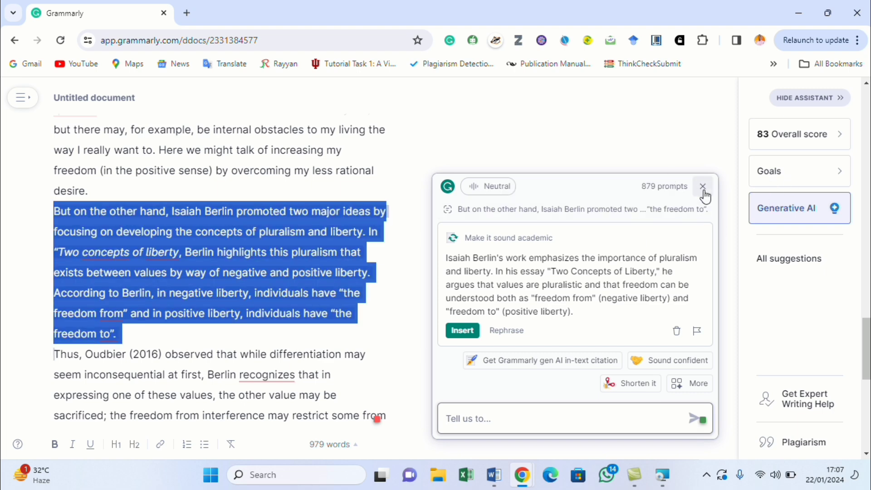
click(703, 186)
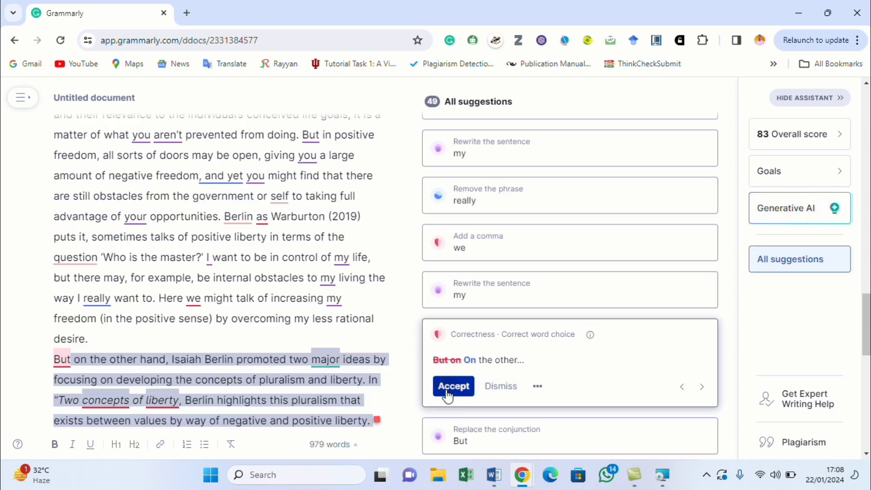
Step: Accept the suggestions to change "But on" to "On" and capitalize "Concepts" in the title, and open the comma suggestion for "Here we"
click(452, 387)
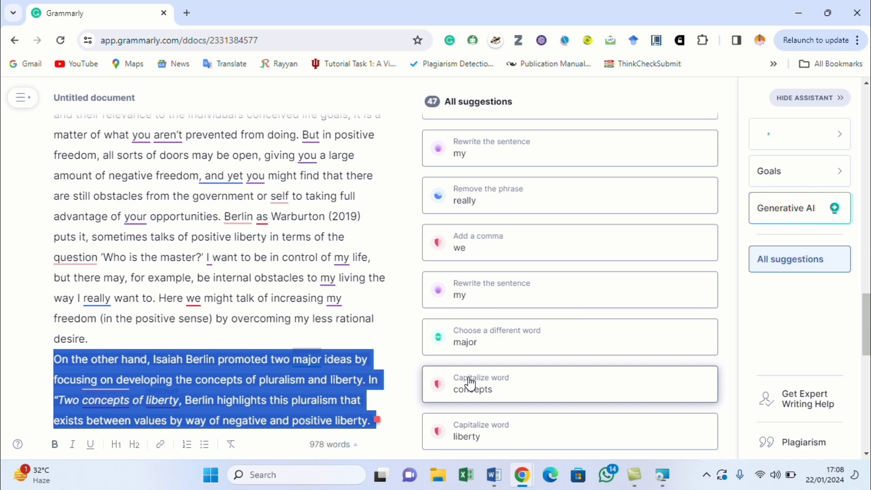
click(471, 384)
click(455, 386)
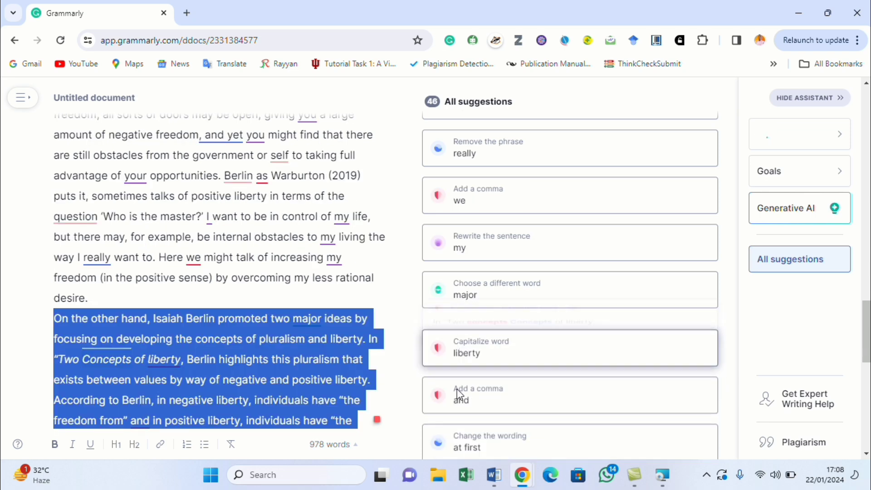
click(527, 206)
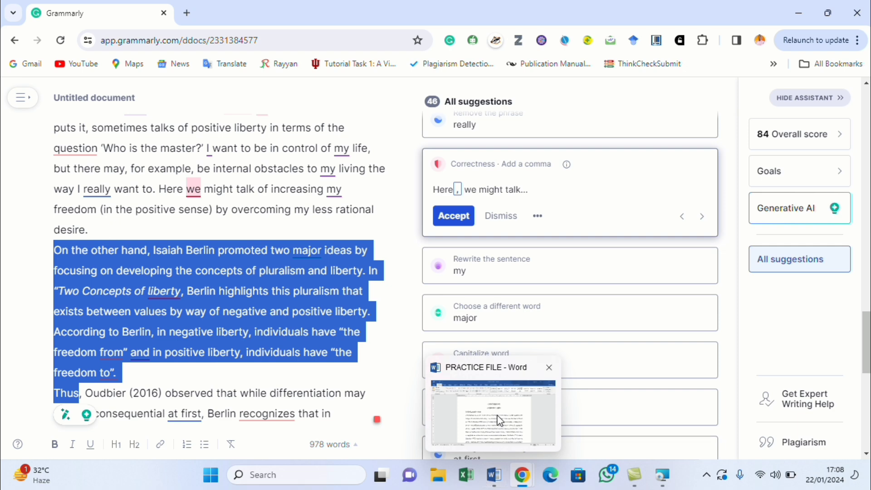
Step: Switch to PRACTICE FILE in Word to review the original chapter text, and return to the Grammarly document in Chrome
click(487, 485)
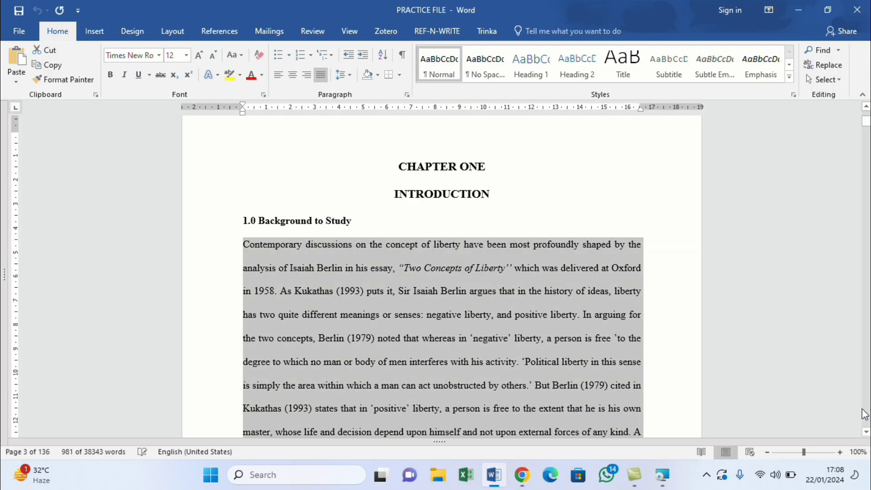
scroll(694, 323, down, 5)
click(594, 278)
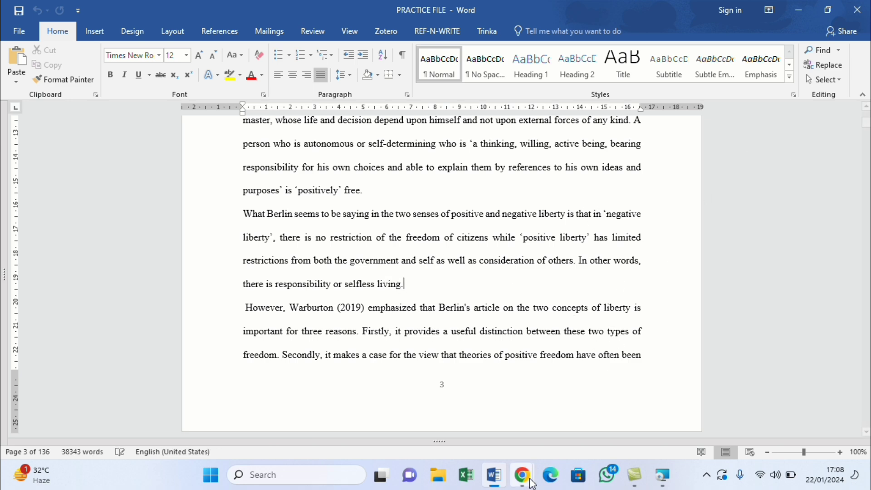
mouse_move(523, 475)
click(547, 421)
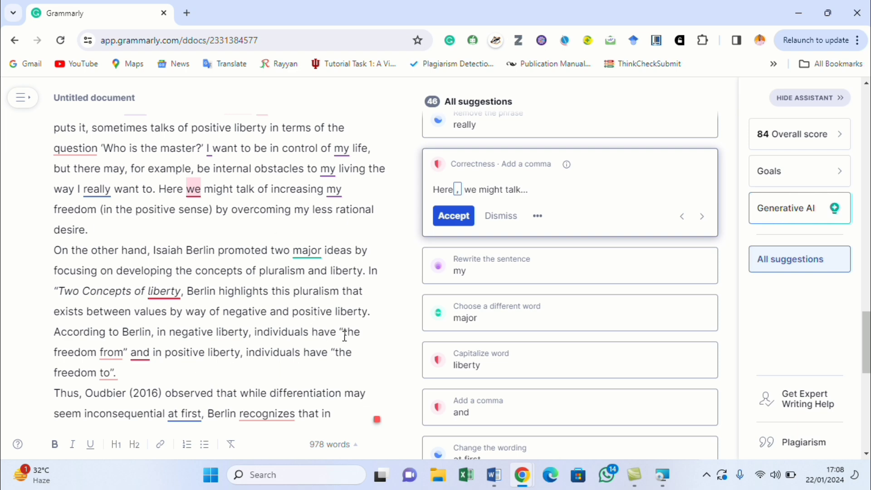
Step: Open a new browser tab beside the Grammarly document
click(187, 18)
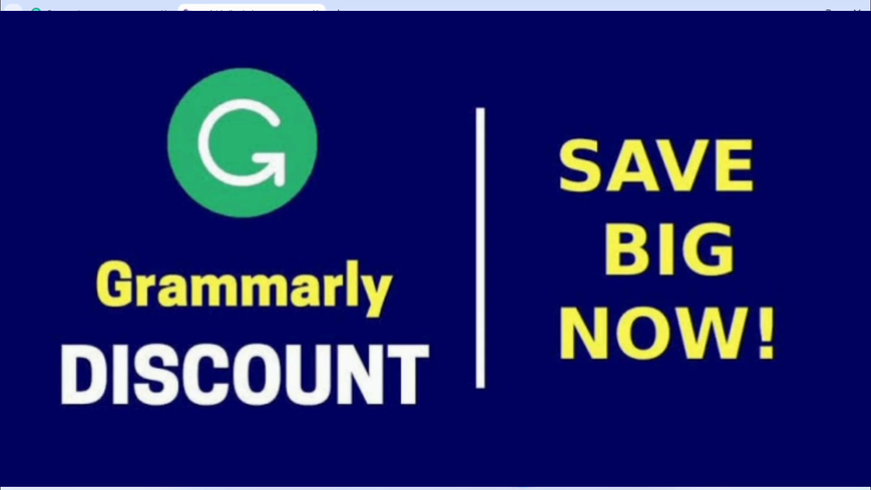